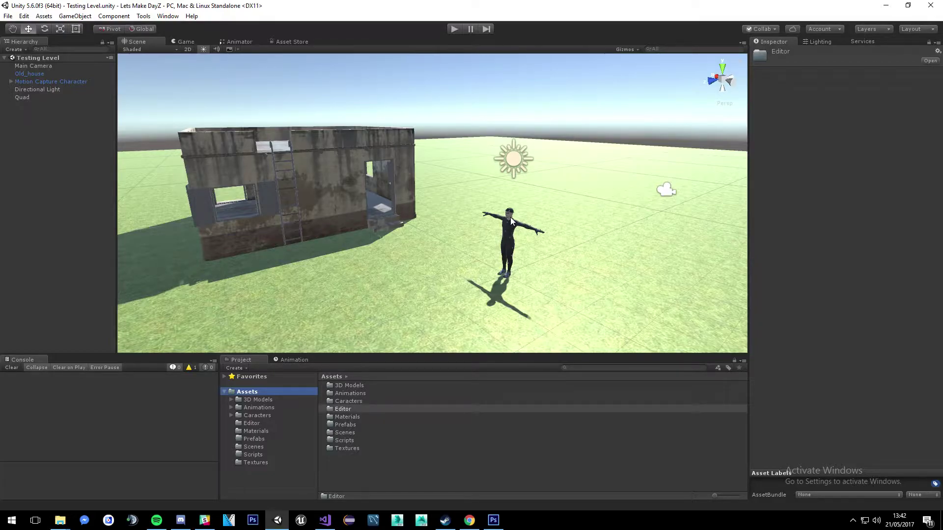
Fly the Scene view around the house and character to inspect the scene.
{"action": "key", "text": "w"}
{"action": "right_click_drag", "start_coordinate": [511, 222], "coordinate": [502, 263]}
{"action": "key", "text": "s"}
{"action": "key", "text": "w"}
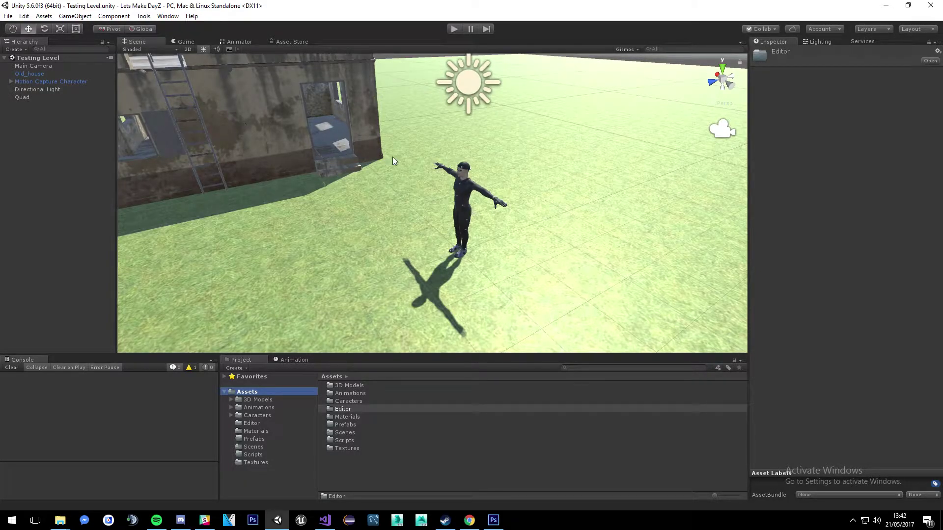
{"action": "right_click_drag", "start_coordinate": [404, 158], "coordinate": [446, 134]}
{"action": "key", "text": "w"}
{"action": "key", "text": "s"}
{"action": "key", "text": "w"}
{"action": "key", "text": "s"}
{"action": "key", "text": "w"}
{"action": "key", "text": "s"}
{"action": "key", "text": "w"}
{"action": "key", "text": "w"}
{"action": "key", "text": "s"}
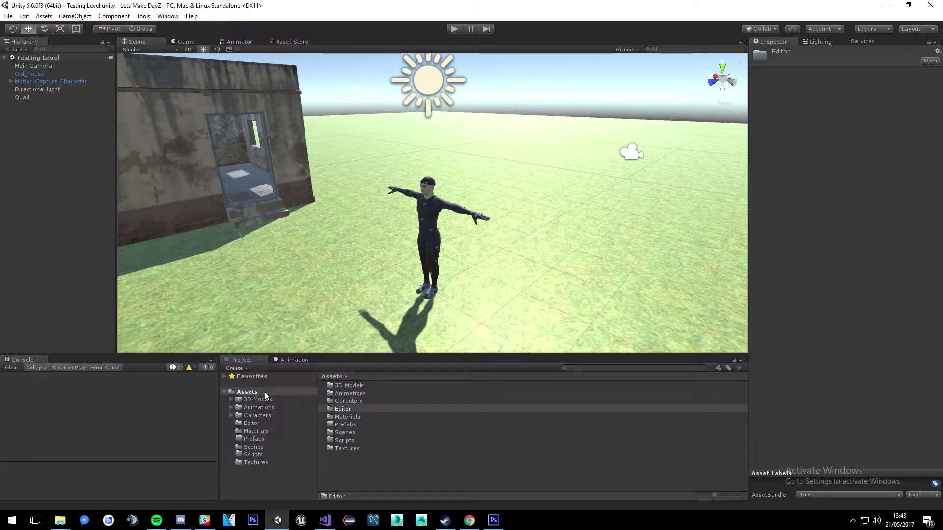
Browse the Editor folder and launch the Scene Selector from Scott's Tools.
{"action": "double_click", "coordinate": [340, 410]}
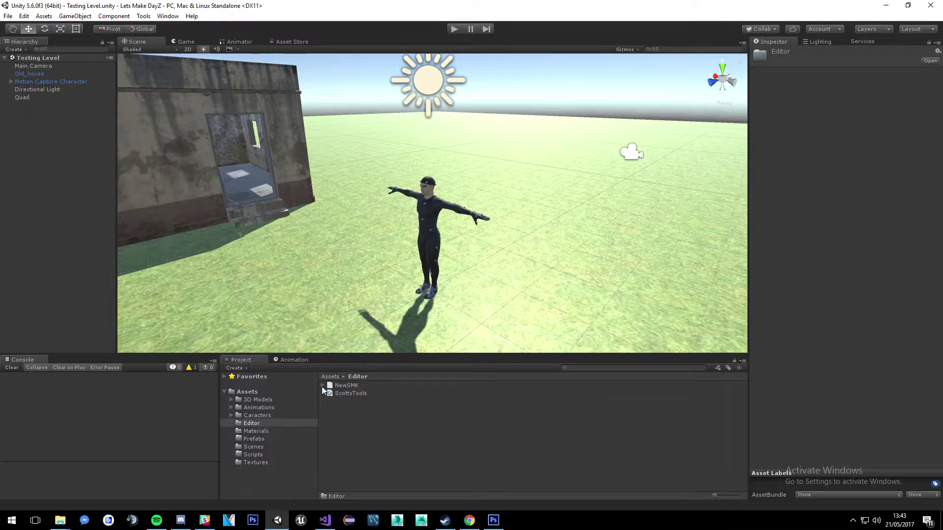
{"action": "left_click", "coordinate": [236, 392]}
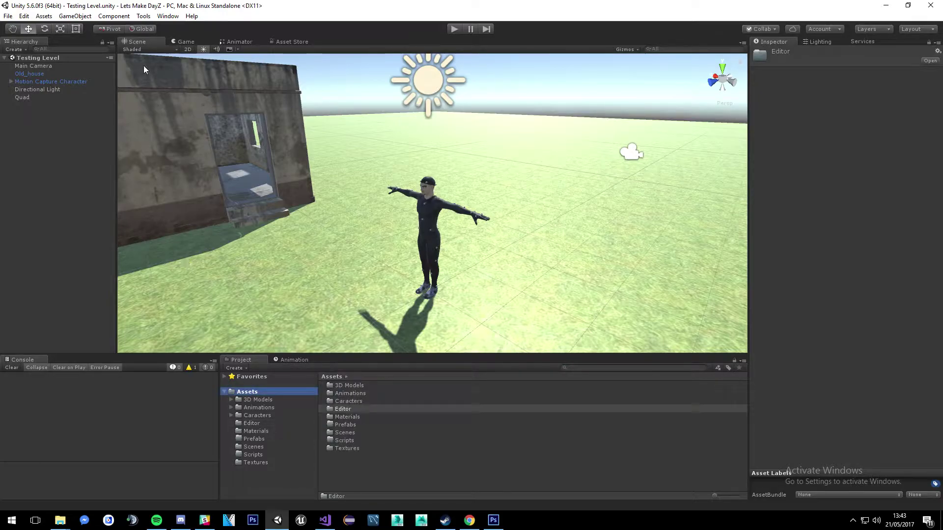
{"action": "left_click", "coordinate": [143, 17]}
{"action": "mouse_move", "coordinate": [182, 28]}
{"action": "left_click", "coordinate": [284, 28]}
Dock the Scene Selector tab beside the Project panel and widen the project files area.
{"action": "left_click_drag", "start_coordinate": [394, 188], "coordinate": [639, 407]}
{"action": "left_click_drag", "start_coordinate": [574, 403], "coordinate": [613, 405]}
{"action": "right_click", "coordinate": [47, 132]}
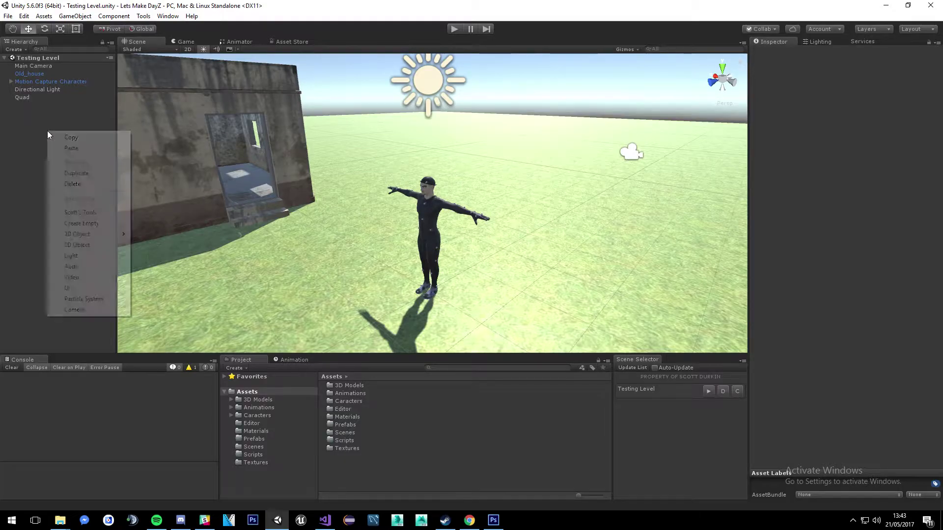
{"action": "mouse_move", "coordinate": [100, 213]}
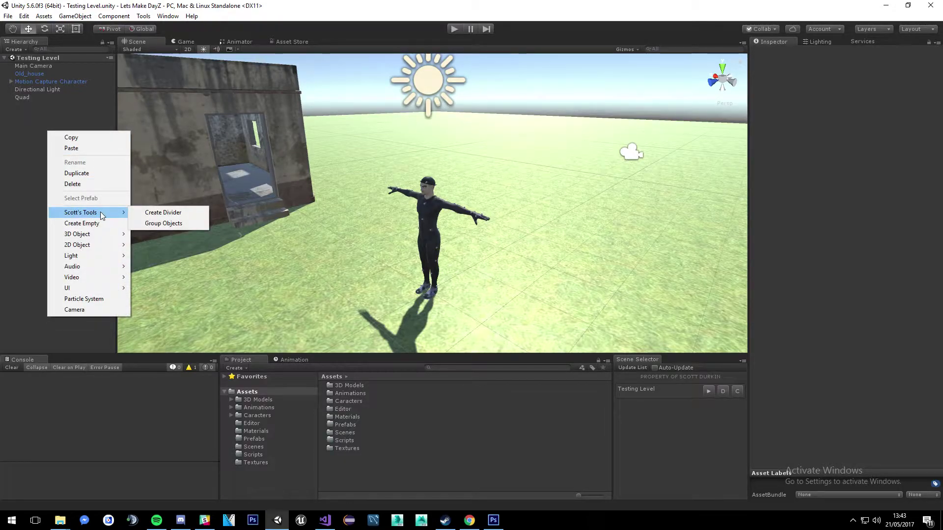
{"action": "left_click", "coordinate": [157, 212]}
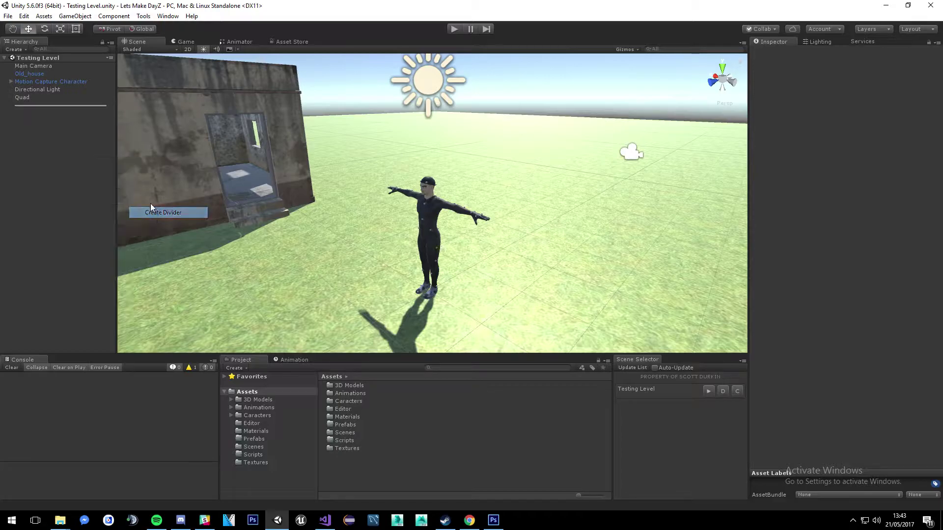
{"action": "left_click", "coordinate": [83, 105]}
{"action": "key", "text": "Delete"}
{"action": "right_click", "coordinate": [77, 134]}
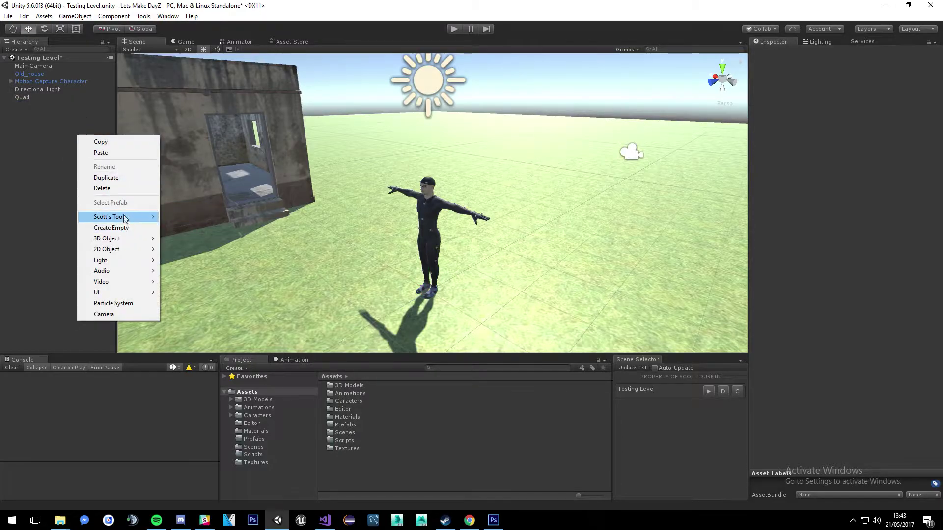
{"action": "left_click", "coordinate": [66, 120]}
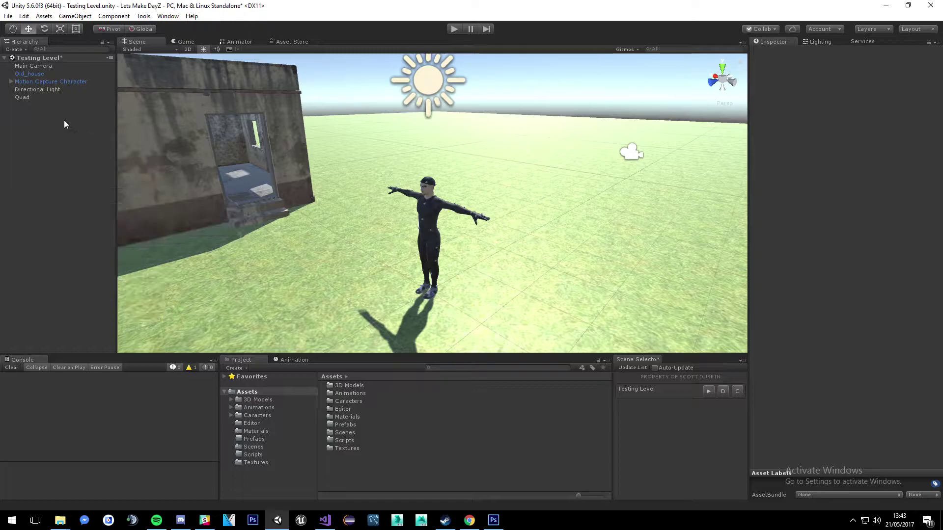
{"action": "left_click", "coordinate": [22, 97]}
{"action": "left_click", "coordinate": [27, 90], "text": "shift"}
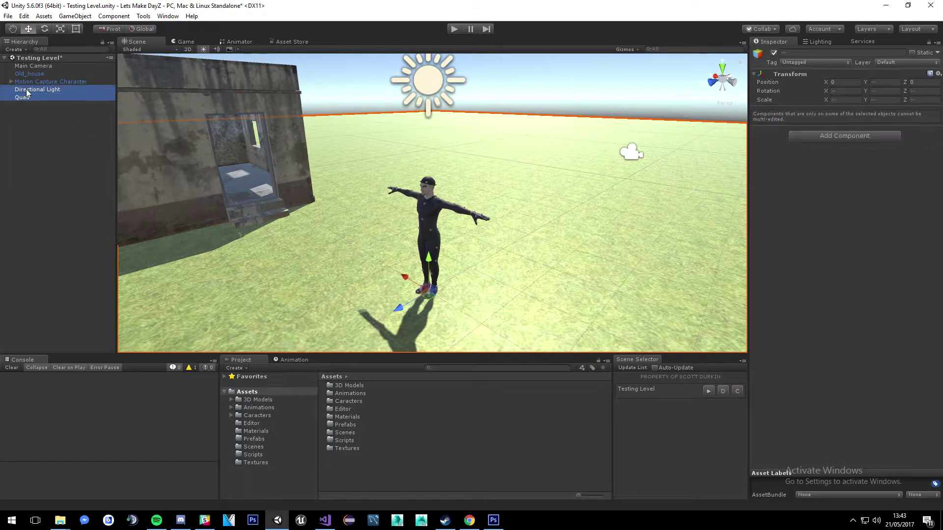
{"action": "key", "text": "ctrl+g"}
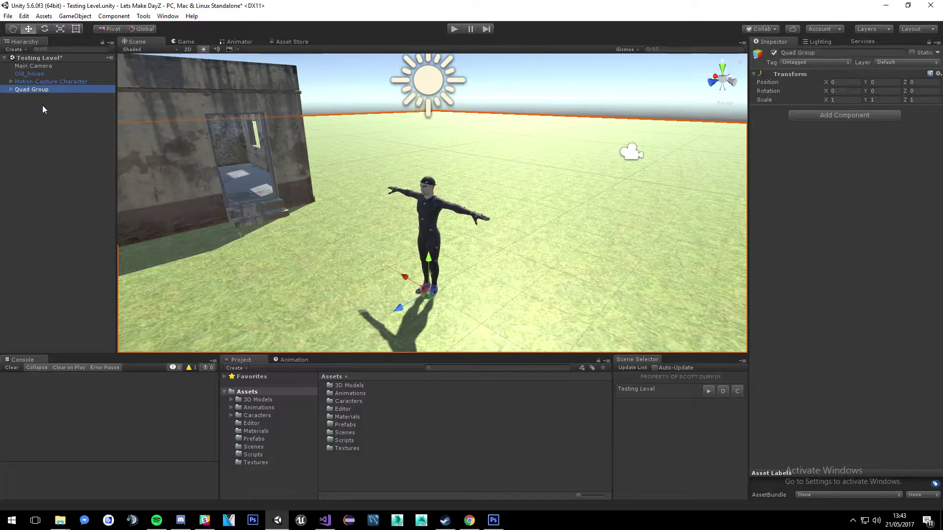
{"action": "key", "text": "ctrl+z"}
{"action": "left_click", "coordinate": [43, 106]}
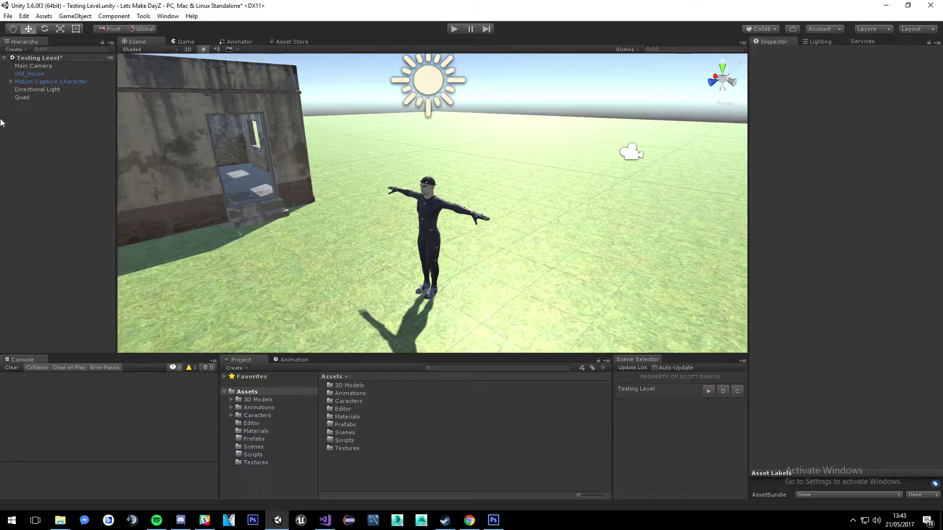
Pull the view back around the character and select Motion Capture Character in the Hierarchy.
{"action": "right_click_drag", "start_coordinate": [246, 181], "coordinate": [382, 220]}
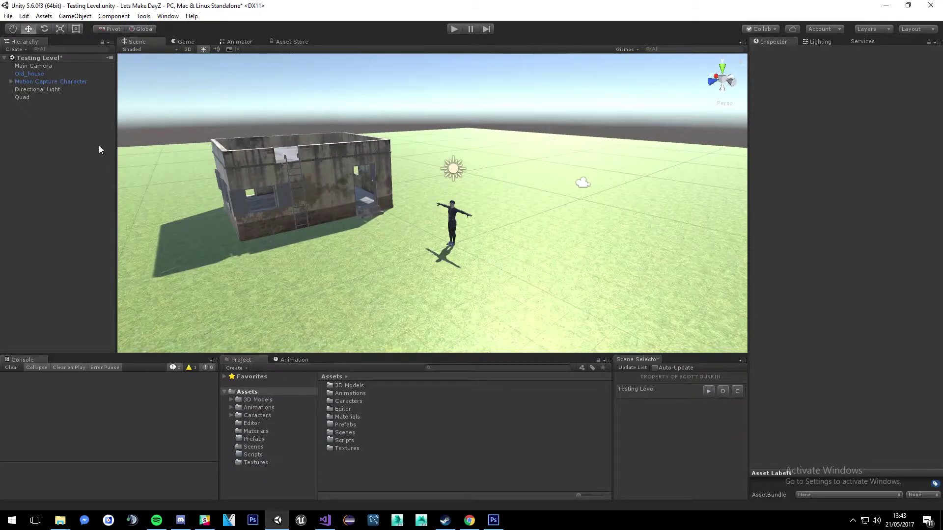
{"action": "mouse_move", "coordinate": [467, 225]}
{"action": "right_mouse_down"}
{"action": "mouse_move", "coordinate": [491, 229]}
{"action": "mouse_move", "coordinate": [462, 227]}
{"action": "right_mouse_up"}
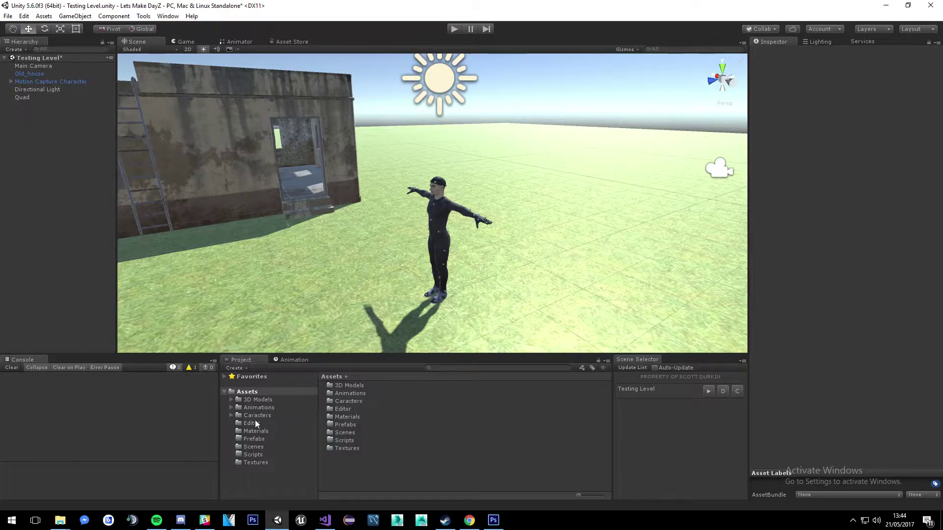
{"action": "left_click", "coordinate": [17, 82]}
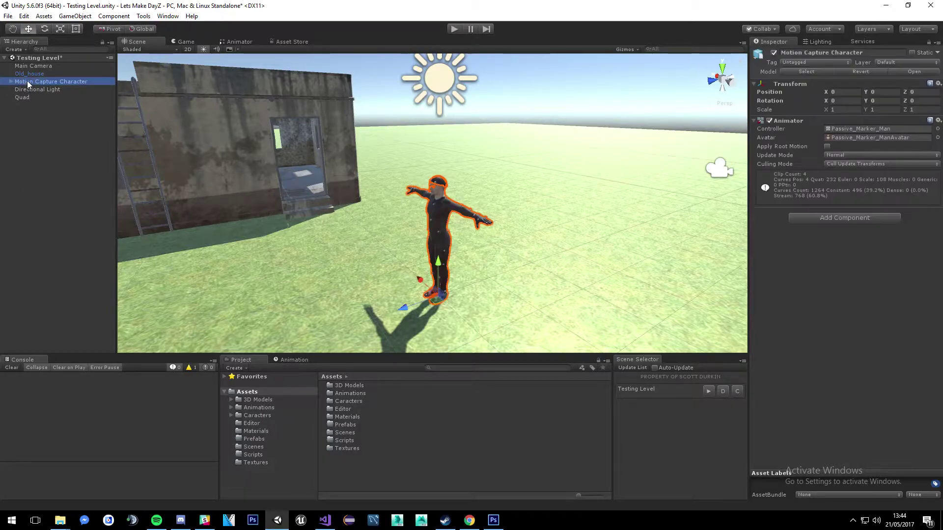
Frame the character, open Animations > Motion Capture Character, and display Motion_Idle in the Animation window.
{"action": "left_click_drag", "start_coordinate": [405, 220], "coordinate": [400, 217], "text": "alt"}
{"action": "key", "text": "f"}
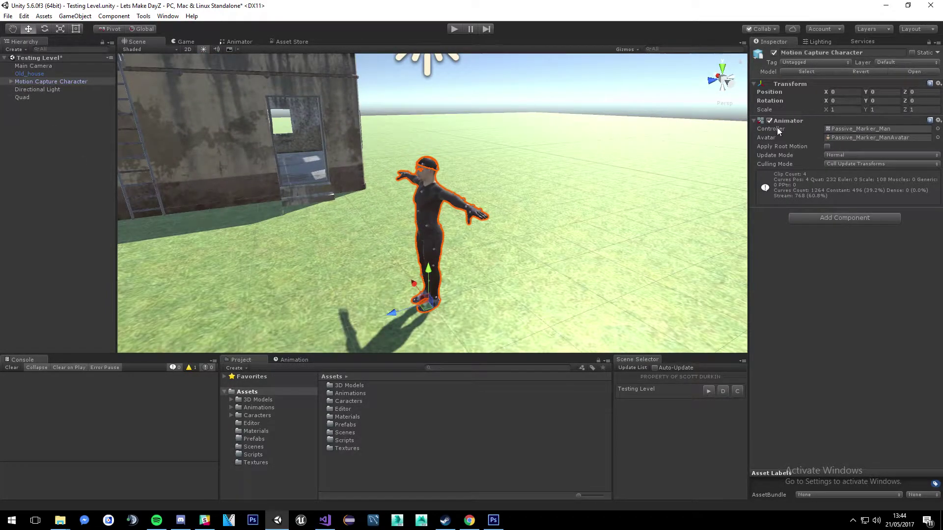
{"action": "left_click_drag", "start_coordinate": [511, 145], "coordinate": [563, 140], "text": "alt"}
{"action": "left_click", "coordinate": [293, 360]}
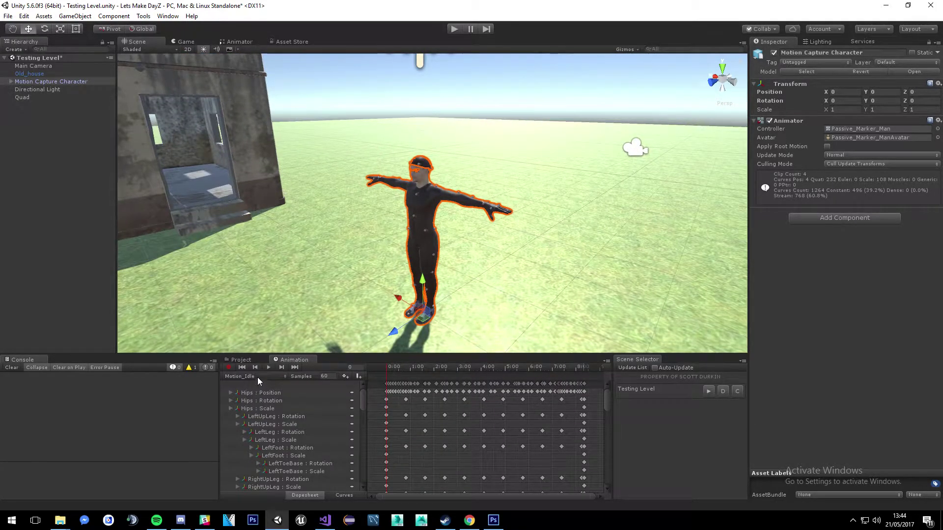
{"action": "left_click", "coordinate": [242, 360]}
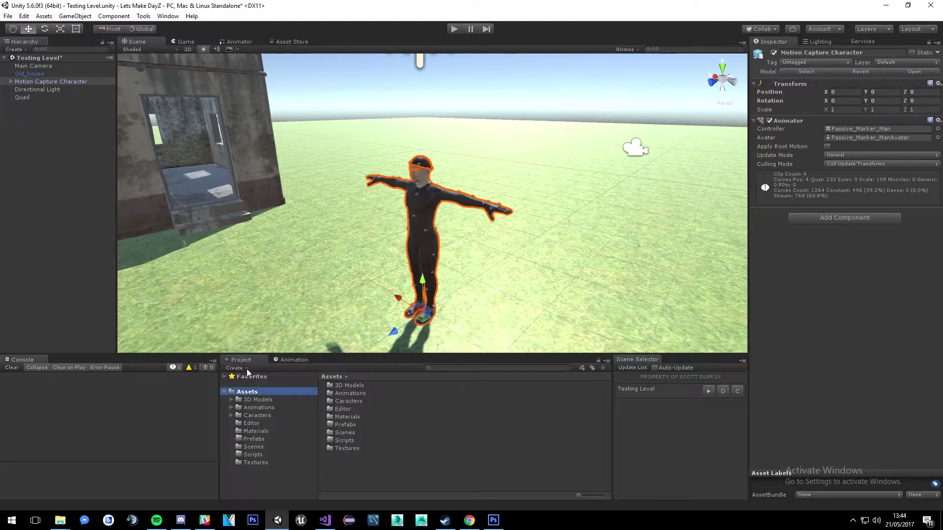
{"action": "left_click", "coordinate": [230, 409]}
{"action": "left_click", "coordinate": [254, 417]}
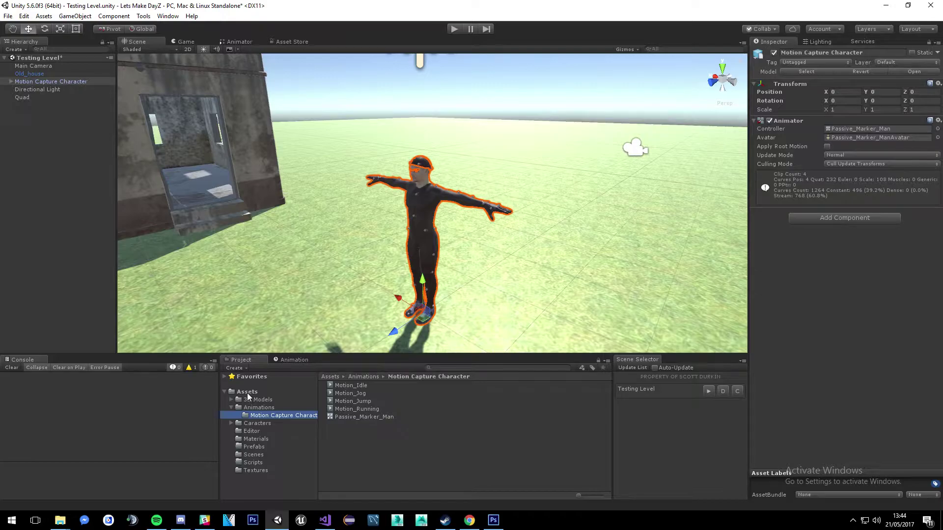
{"action": "left_click", "coordinate": [278, 359]}
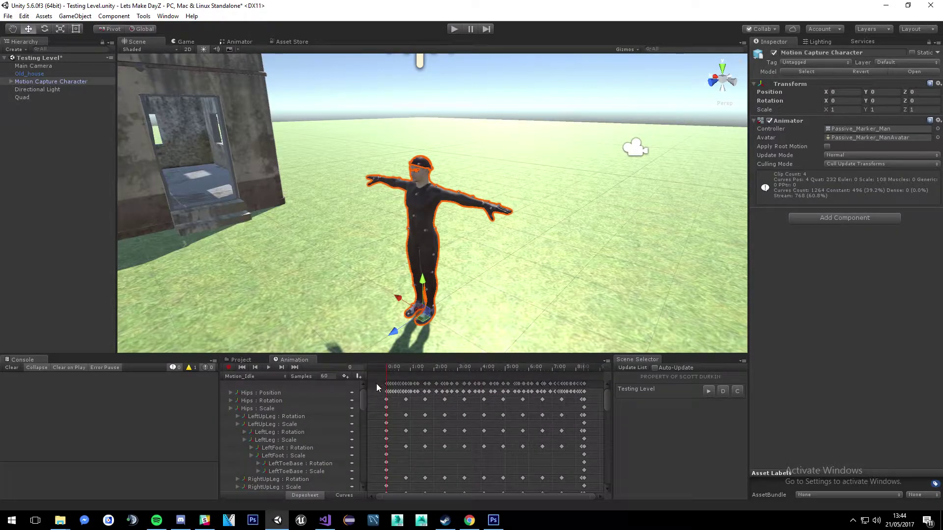
Play the Motion_Idle preview, then switch to and play Motion_Jog and Motion_Jump.
{"action": "left_click", "coordinate": [271, 367]}
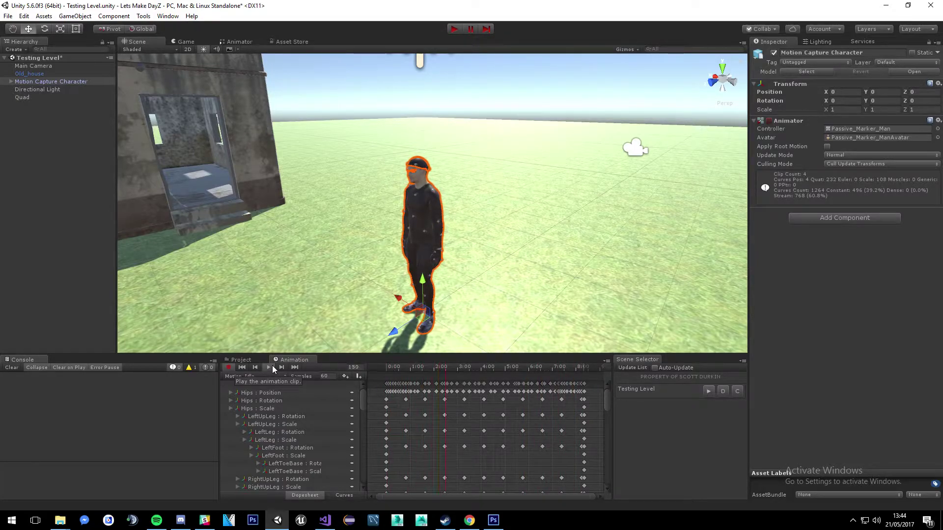
{"action": "left_click", "coordinate": [254, 378]}
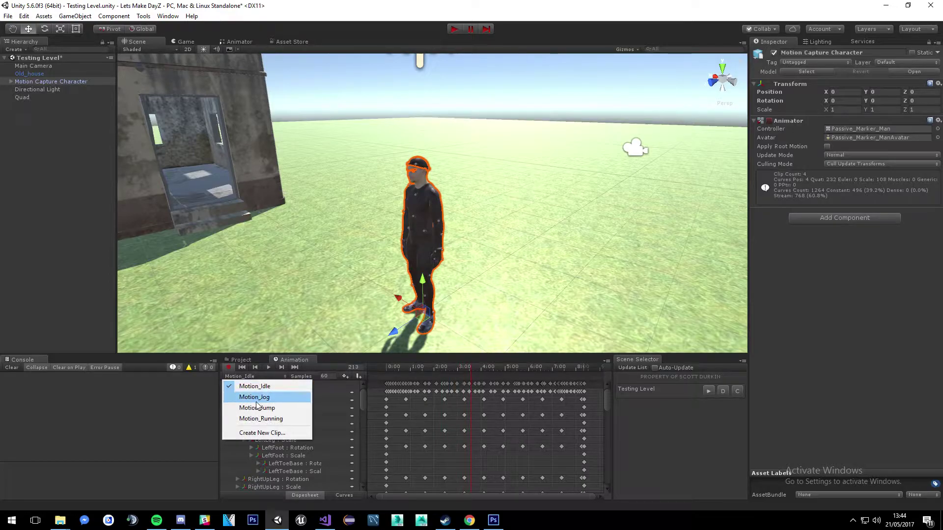
{"action": "left_click", "coordinate": [255, 400]}
{"action": "left_click", "coordinate": [268, 368]}
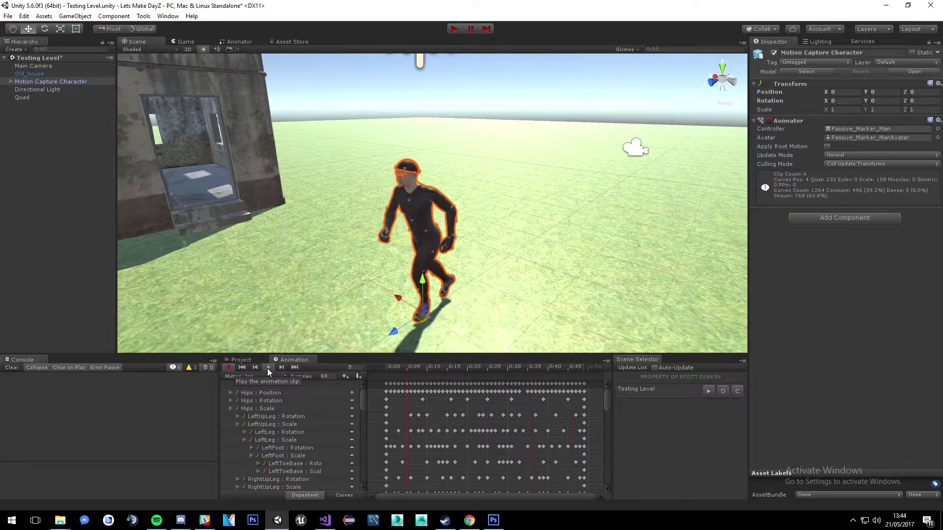
{"action": "left_click", "coordinate": [261, 376]}
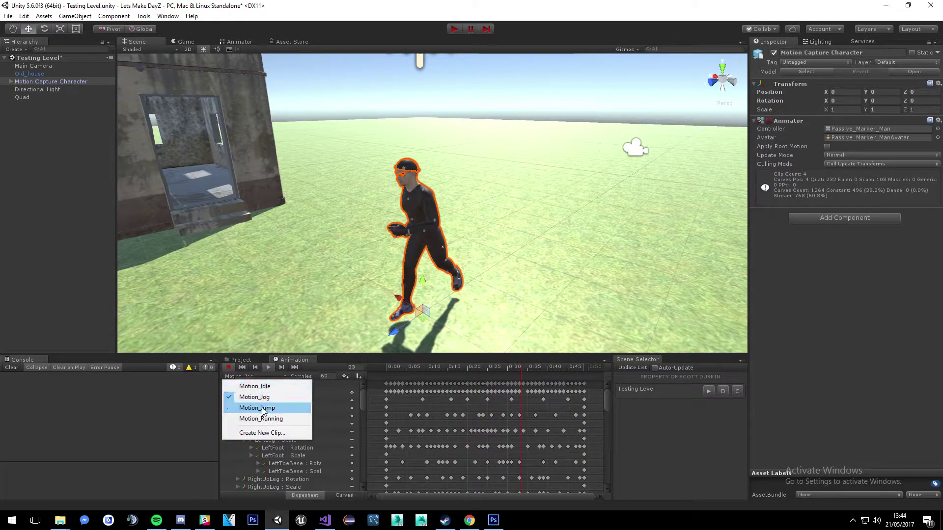
{"action": "left_click", "coordinate": [264, 408]}
{"action": "left_click", "coordinate": [267, 367]}
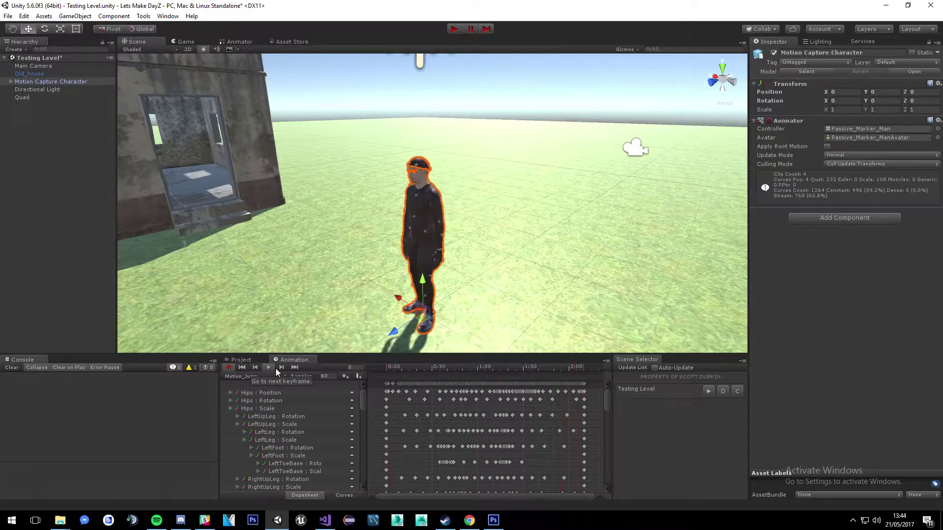
{"action": "left_click", "coordinate": [273, 376]}
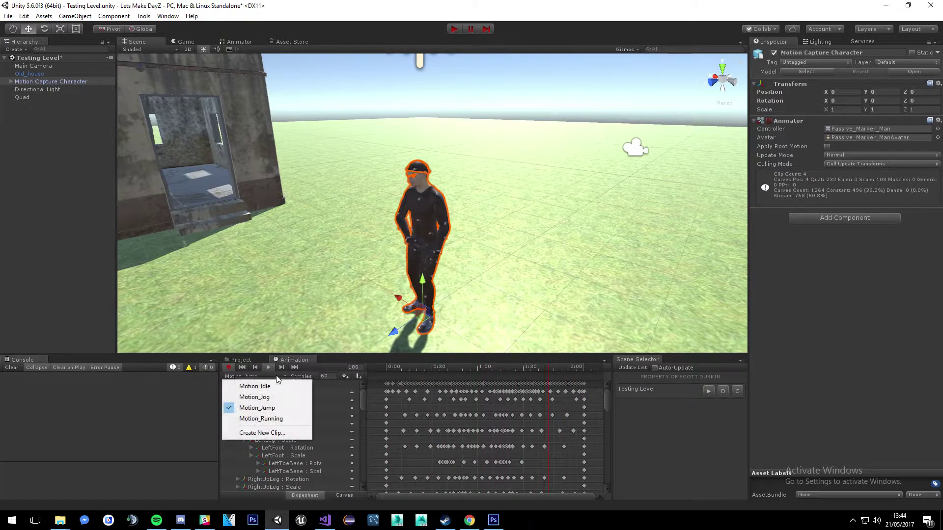
Preview the Motion_Running clip, then stop it back at the start.
{"action": "left_click", "coordinate": [265, 419]}
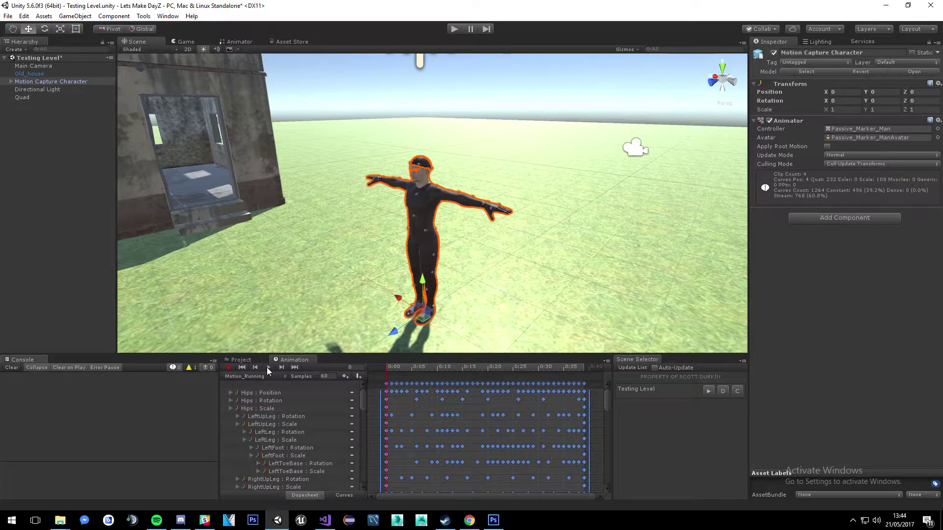
{"action": "left_click", "coordinate": [268, 367]}
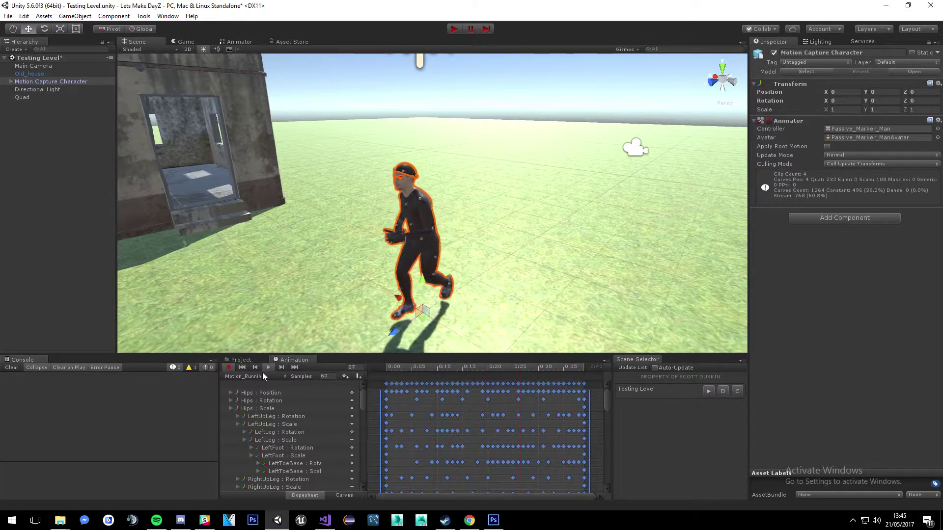
{"action": "left_click", "coordinate": [249, 366]}
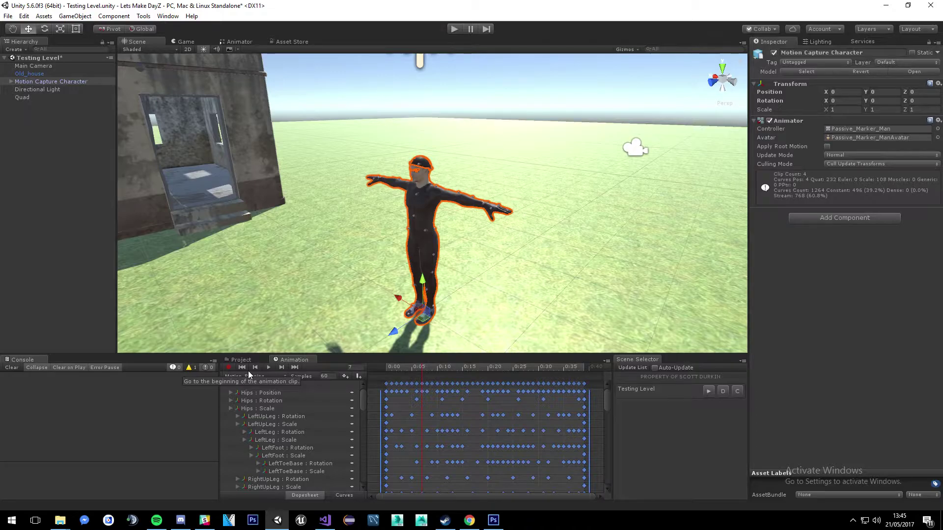
Show the Animator graph panned so Idle, Jog, Jump and Running states are all visible.
{"action": "left_click_drag", "start_coordinate": [473, 234], "coordinate": [450, 230], "text": "alt"}
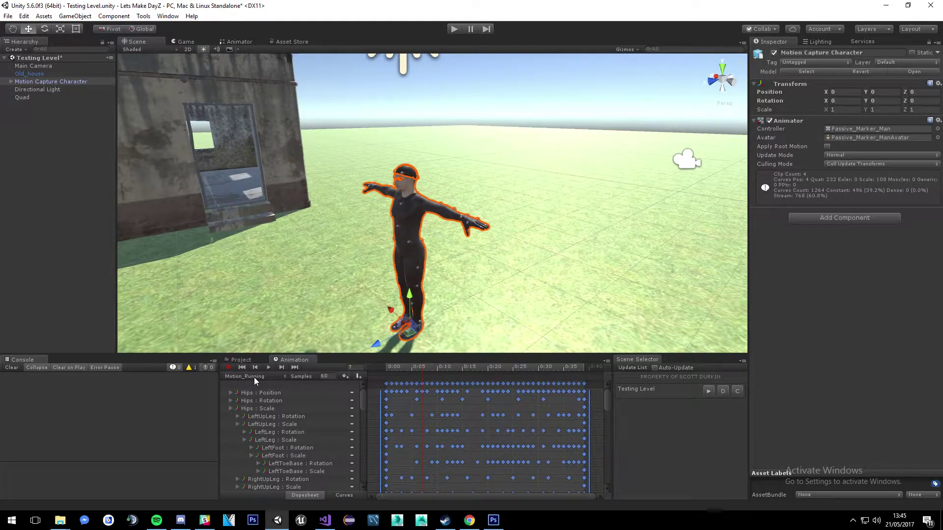
{"action": "left_click_drag", "start_coordinate": [393, 209], "coordinate": [419, 207], "text": "alt"}
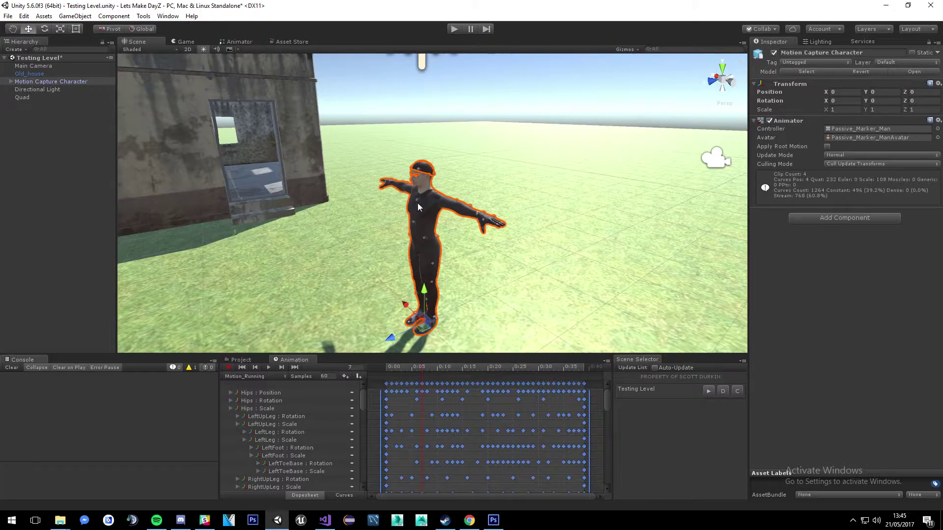
{"action": "left_click", "coordinate": [240, 43]}
{"action": "middle_click_drag", "start_coordinate": [360, 207], "coordinate": [406, 198]}
Drag Motion_Idle under Entry, Jog and Running below it, and Jump next to Any State.
{"action": "left_click_drag", "start_coordinate": [432, 134], "coordinate": [355, 228]}
{"action": "middle_click_drag", "start_coordinate": [345, 220], "coordinate": [430, 148]}
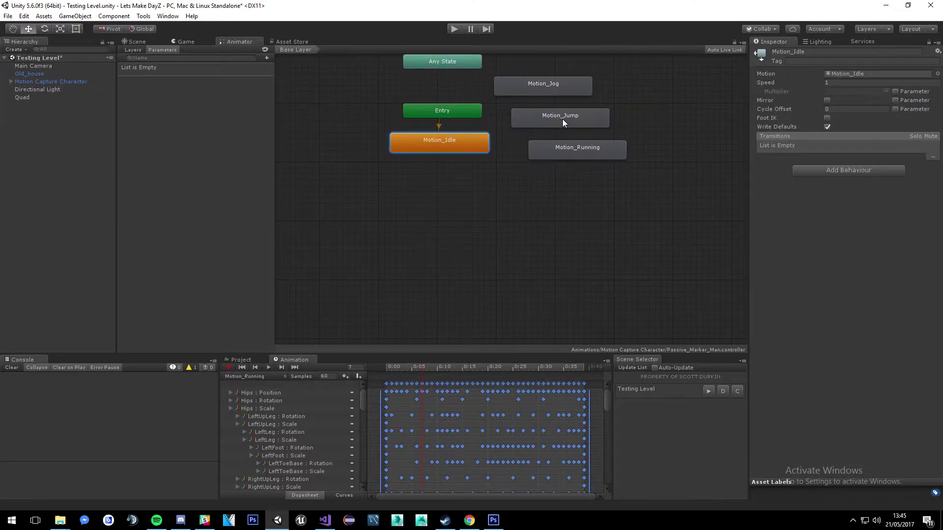
{"action": "left_click_drag", "start_coordinate": [538, 88], "coordinate": [369, 189]}
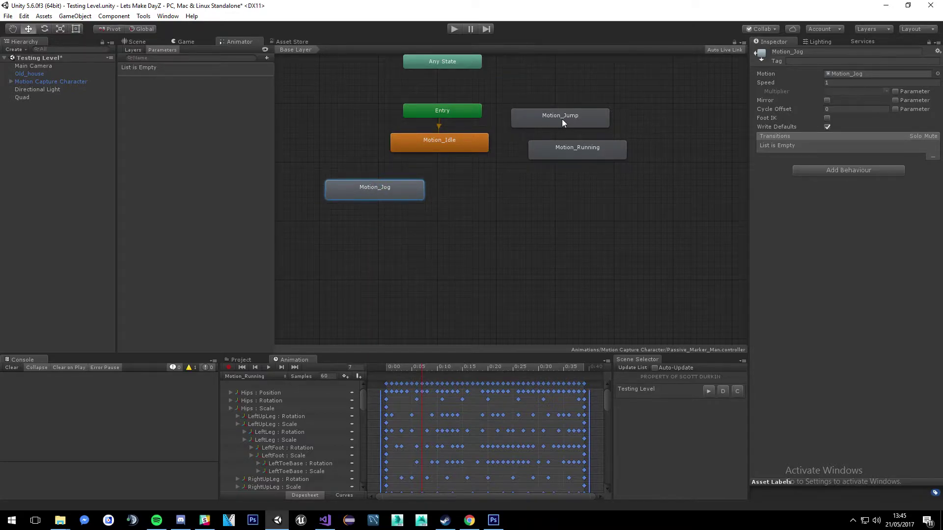
{"action": "middle_click_drag", "start_coordinate": [562, 119], "coordinate": [535, 156]}
{"action": "left_click_drag", "start_coordinate": [530, 157], "coordinate": [514, 118]}
{"action": "left_click_drag", "start_coordinate": [536, 190], "coordinate": [484, 229]}
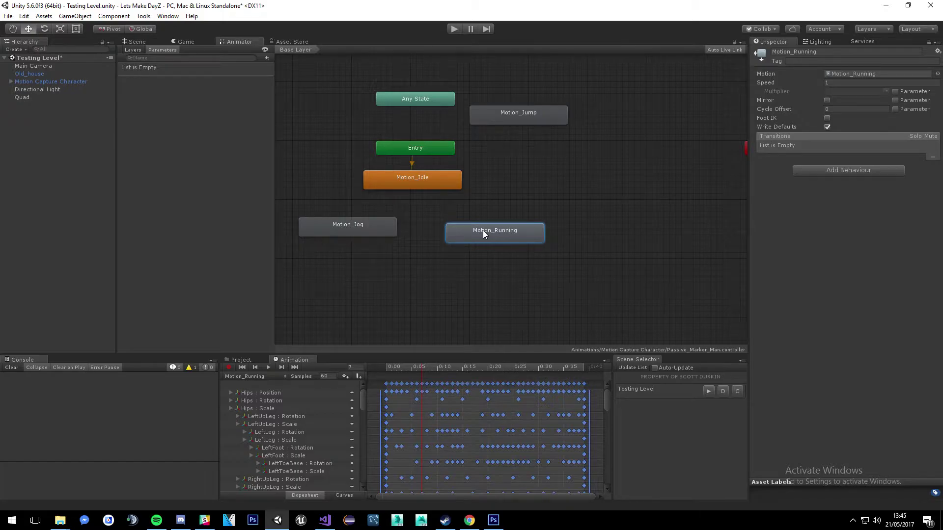
{"action": "right_click", "coordinate": [408, 184]}
Link Motion_Idle and Motion_Jog with transitions in both directions.
{"action": "left_click", "coordinate": [427, 188]}
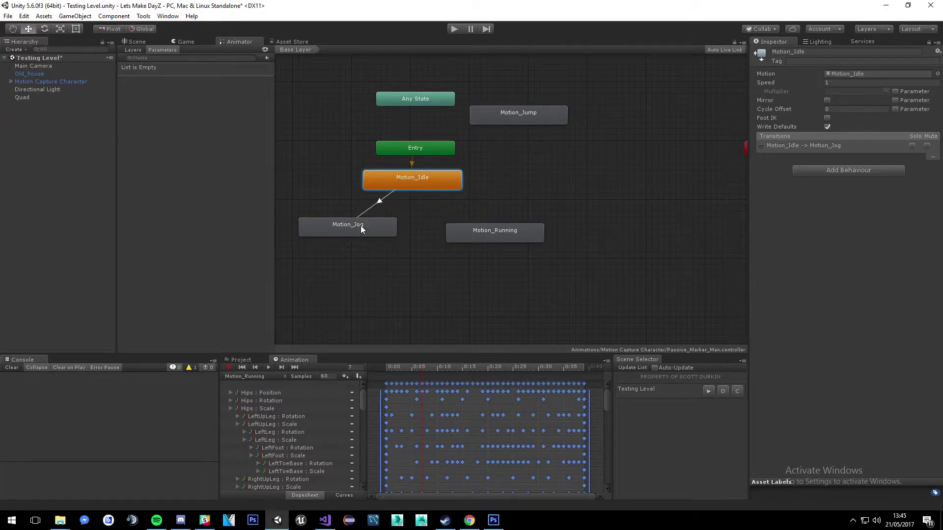
{"action": "right_click", "coordinate": [360, 226]}
{"action": "left_click", "coordinate": [376, 231]}
{"action": "left_click", "coordinate": [410, 186]}
Link Motion_Idle and Motion_Running with transitions in both directions.
{"action": "right_click", "coordinate": [429, 182]}
{"action": "left_click", "coordinate": [447, 189]}
{"action": "left_click", "coordinate": [484, 229]}
{"action": "right_click", "coordinate": [499, 234]}
{"action": "left_click", "coordinate": [526, 240]}
{"action": "left_click", "coordinate": [447, 184]}
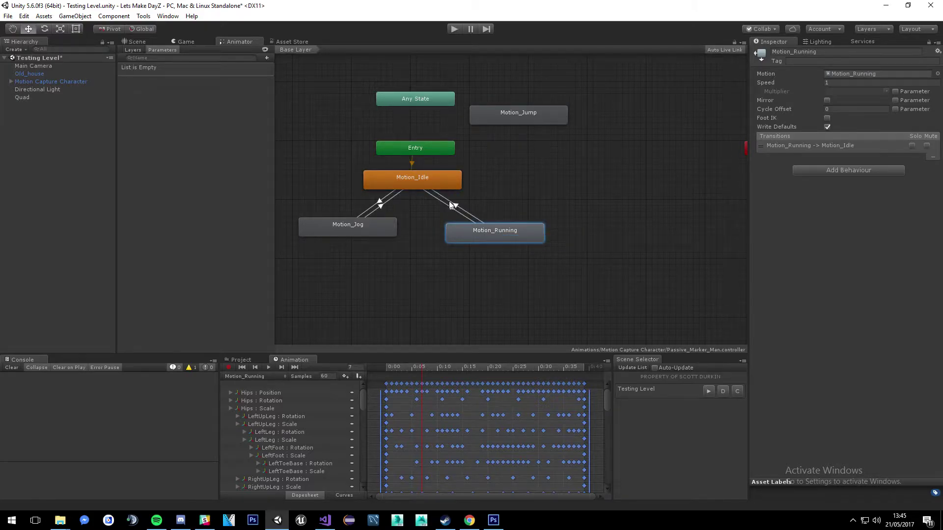
Link Motion_Jog and Motion_Running with transitions in both directions.
{"action": "right_click", "coordinate": [462, 234]}
{"action": "left_click", "coordinate": [475, 239]}
{"action": "left_click", "coordinate": [388, 230]}
{"action": "right_click", "coordinate": [458, 235]}
{"action": "right_click", "coordinate": [379, 232]}
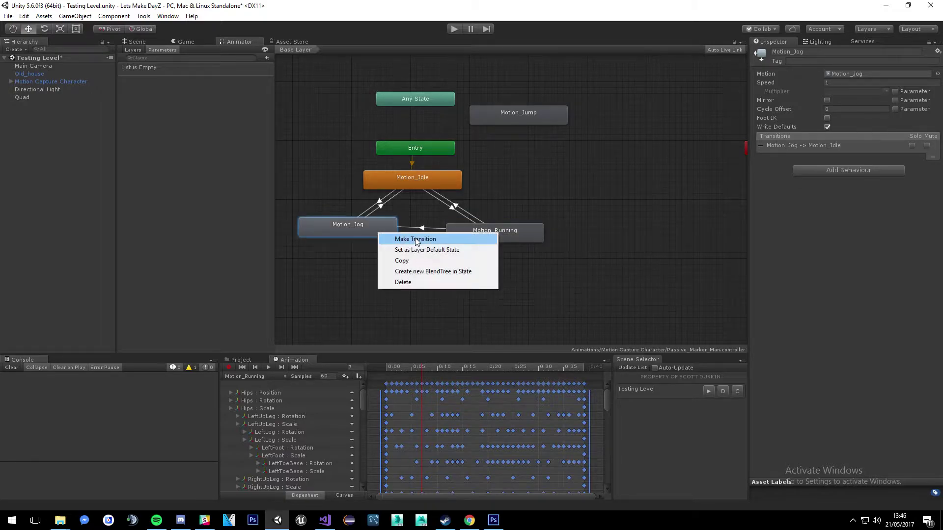
{"action": "left_click", "coordinate": [415, 239]}
{"action": "left_click", "coordinate": [470, 239]}
{"action": "left_click_drag", "start_coordinate": [376, 231], "coordinate": [375, 234]}
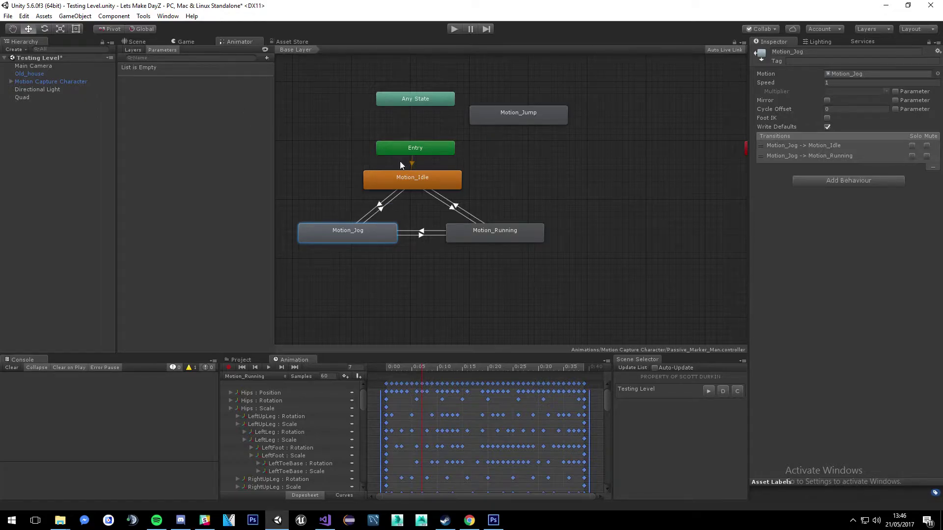
Add a transition from Any State to Motion_Jump and reposition Motion_Jump.
{"action": "right_click", "coordinate": [441, 102]}
{"action": "left_click", "coordinate": [461, 111]}
{"action": "left_click", "coordinate": [493, 110]}
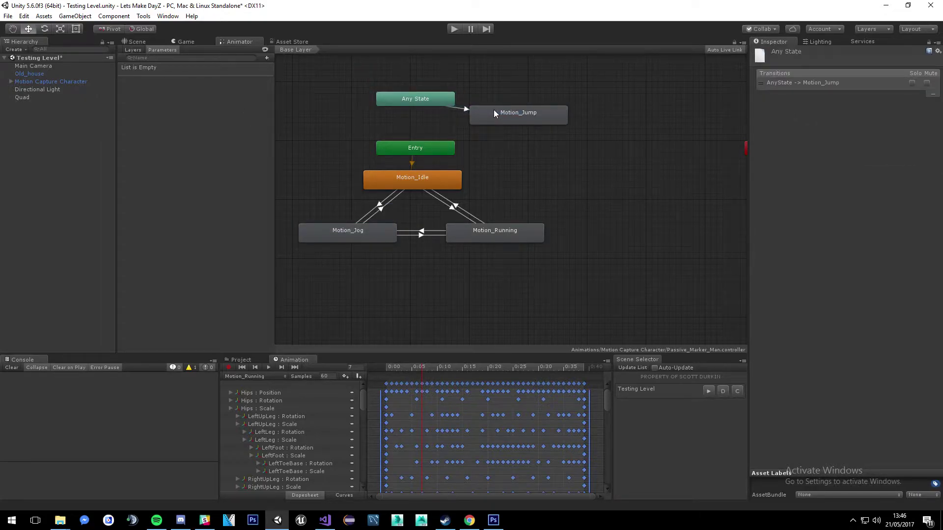
{"action": "left_click_drag", "start_coordinate": [494, 110], "coordinate": [517, 125]}
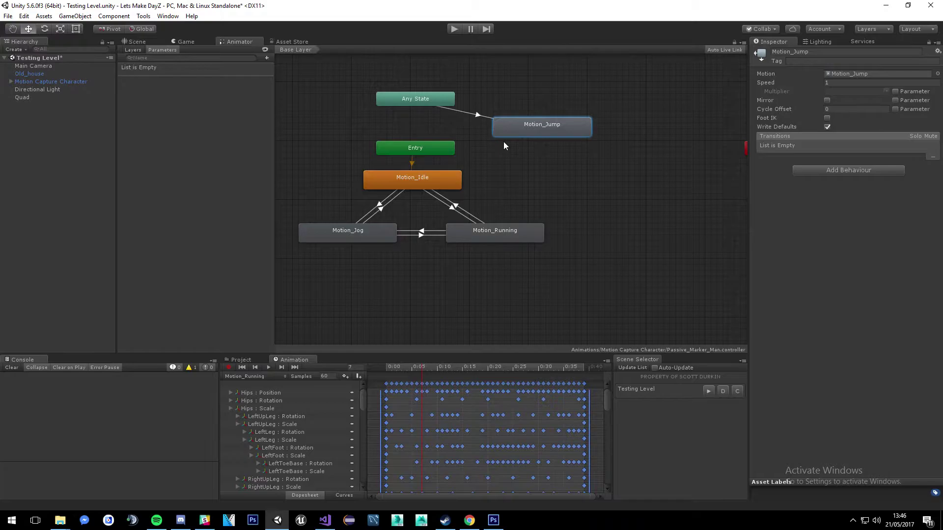
{"action": "middle_click_drag", "start_coordinate": [521, 152], "coordinate": [483, 155]}
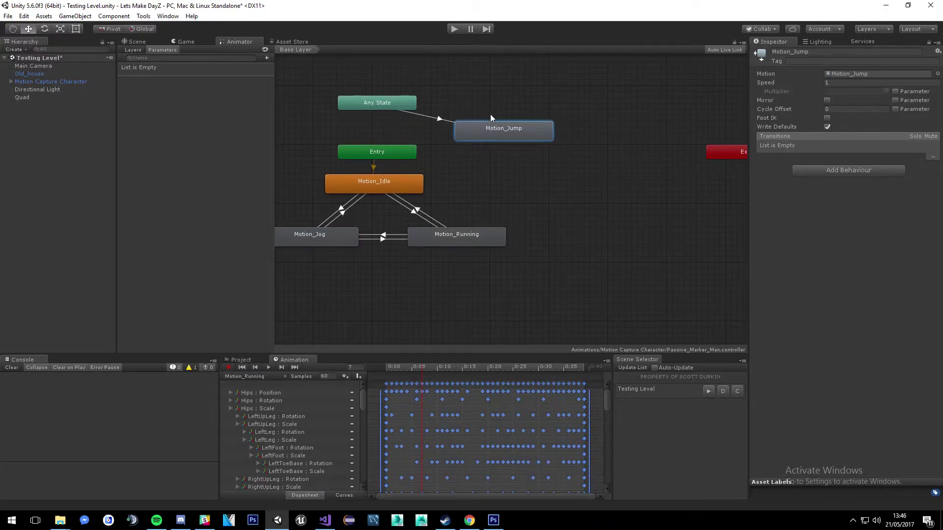
{"action": "middle_click_drag", "start_coordinate": [365, 148], "coordinate": [424, 145]}
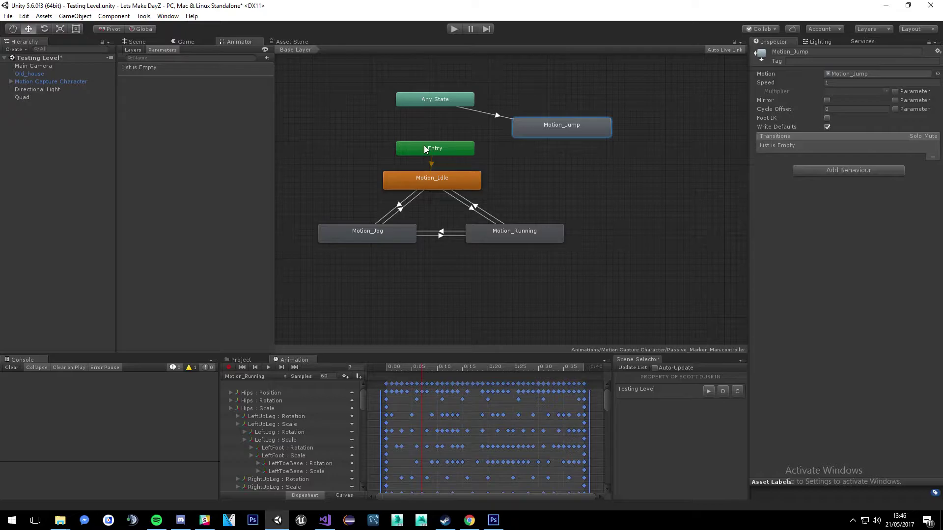
Uncheck Has Exit Time on the Idle→Jog, Jog→Idle and Running→Jog transitions.
{"action": "left_click", "coordinate": [400, 203]}
{"action": "left_click", "coordinate": [827, 128]}
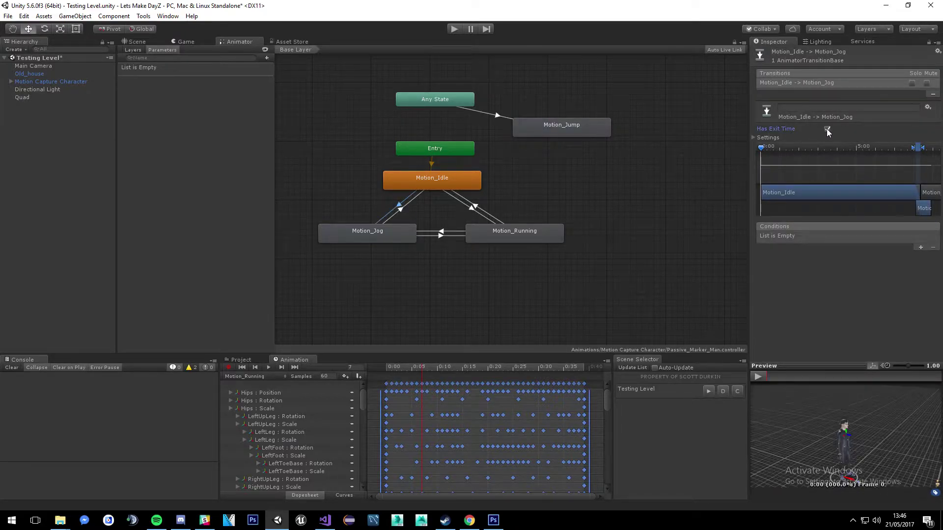
{"action": "left_click", "coordinate": [401, 210]}
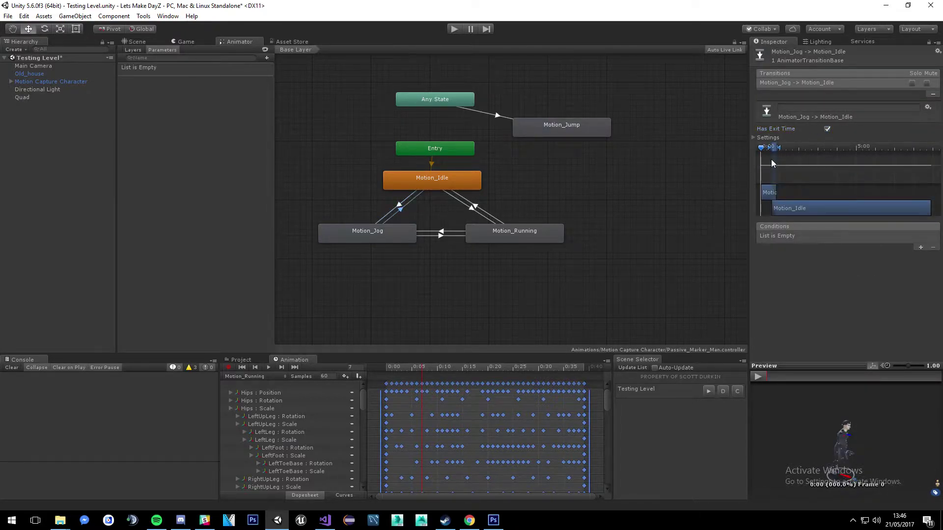
{"action": "left_click", "coordinate": [827, 129]}
{"action": "left_click", "coordinate": [435, 232]}
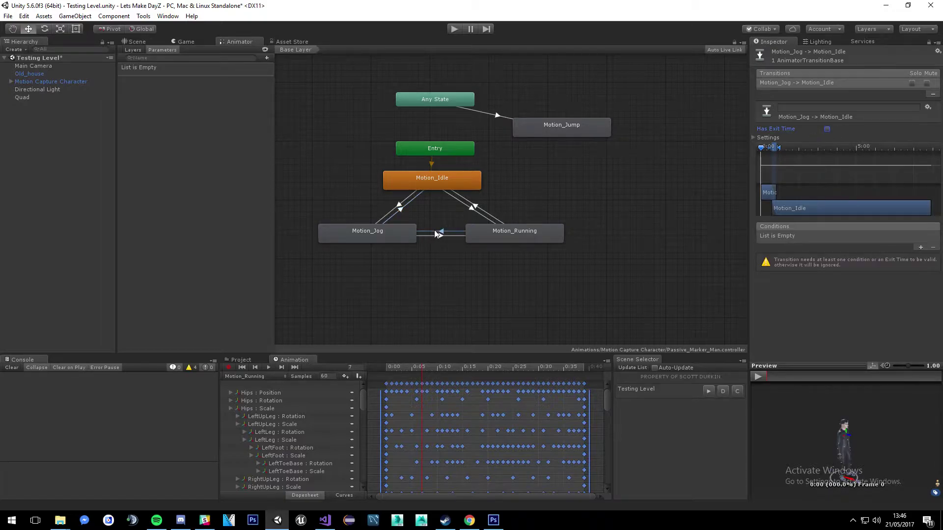
{"action": "left_click", "coordinate": [828, 129]}
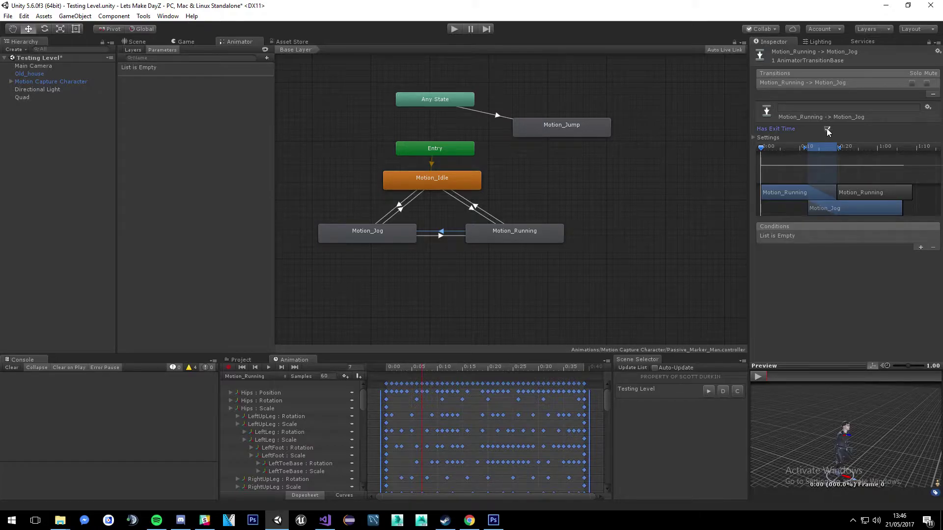
Uncheck Has Exit Time on the Jog→Running, Idle→Running and Running→Idle transitions.
{"action": "right_click", "coordinate": [475, 237]}
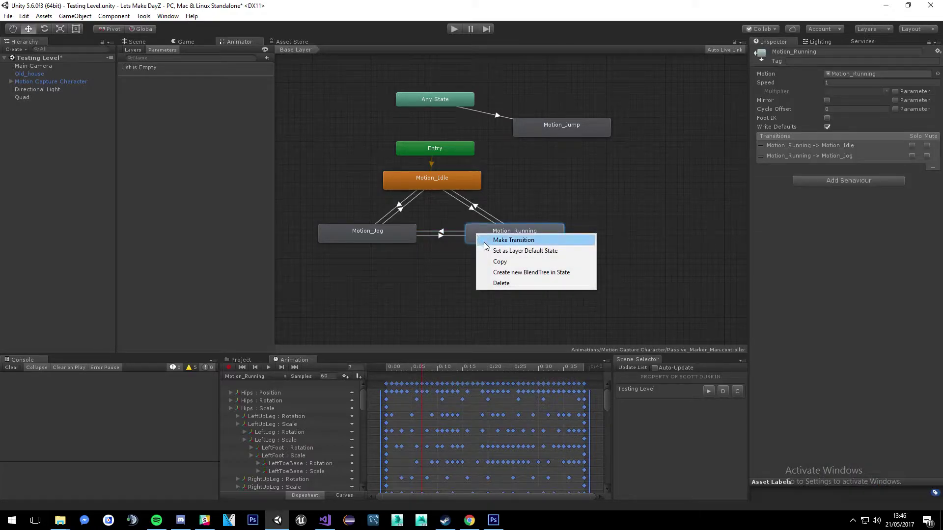
{"action": "left_click", "coordinate": [441, 236]}
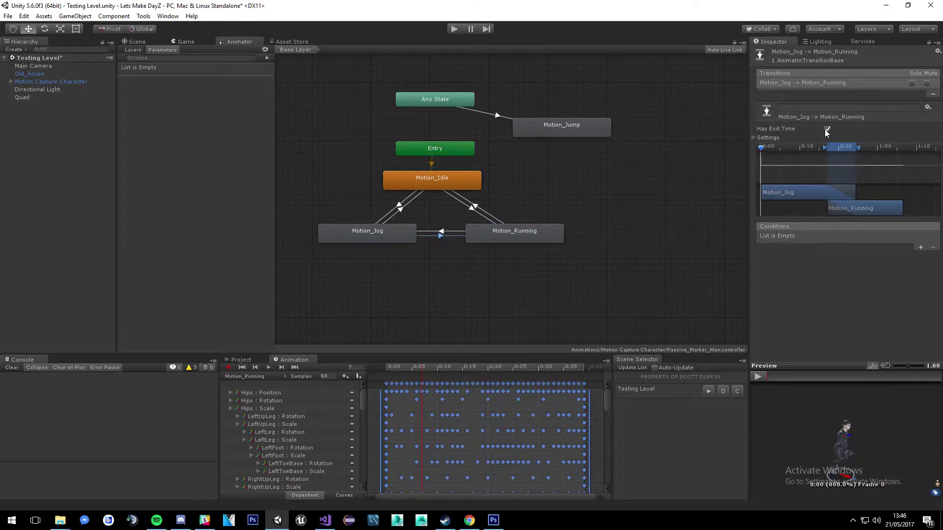
{"action": "left_click", "coordinate": [828, 130]}
{"action": "left_click", "coordinate": [470, 214]}
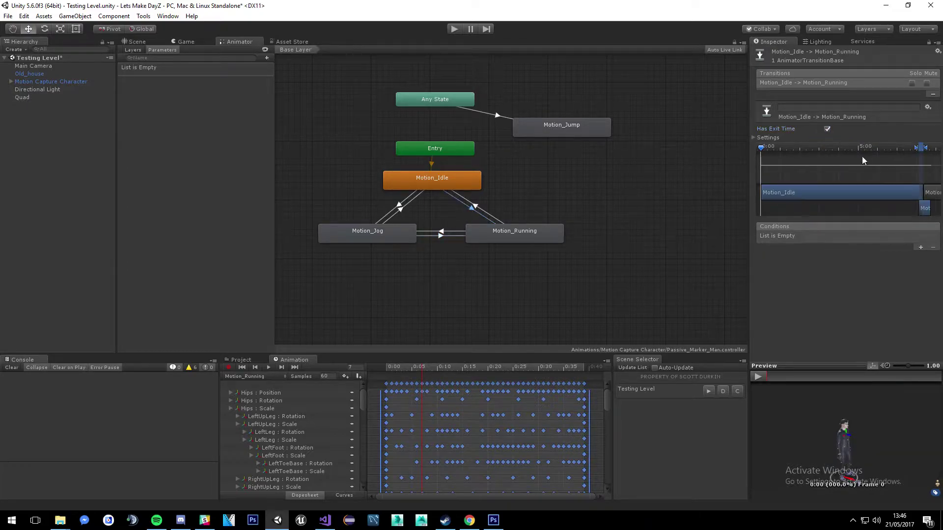
{"action": "left_click", "coordinate": [828, 130]}
{"action": "left_click", "coordinate": [475, 206]}
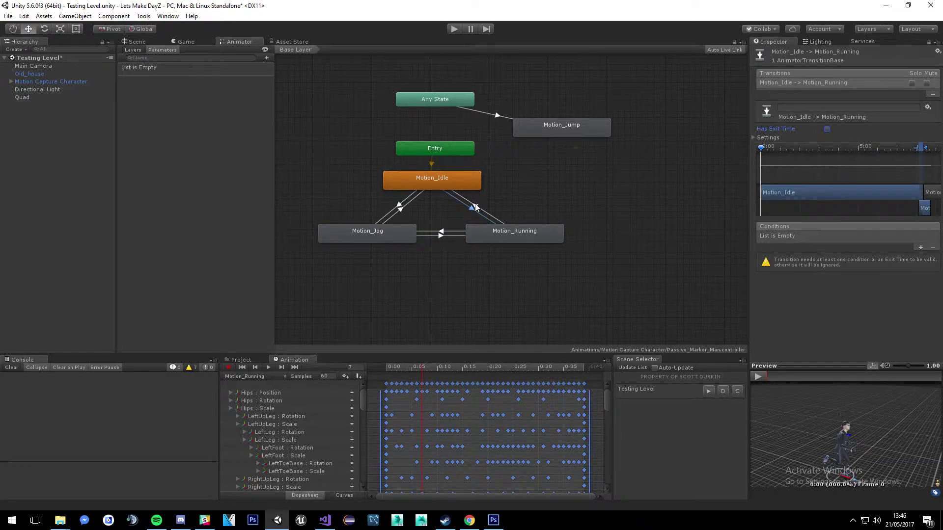
{"action": "left_click", "coordinate": [827, 130]}
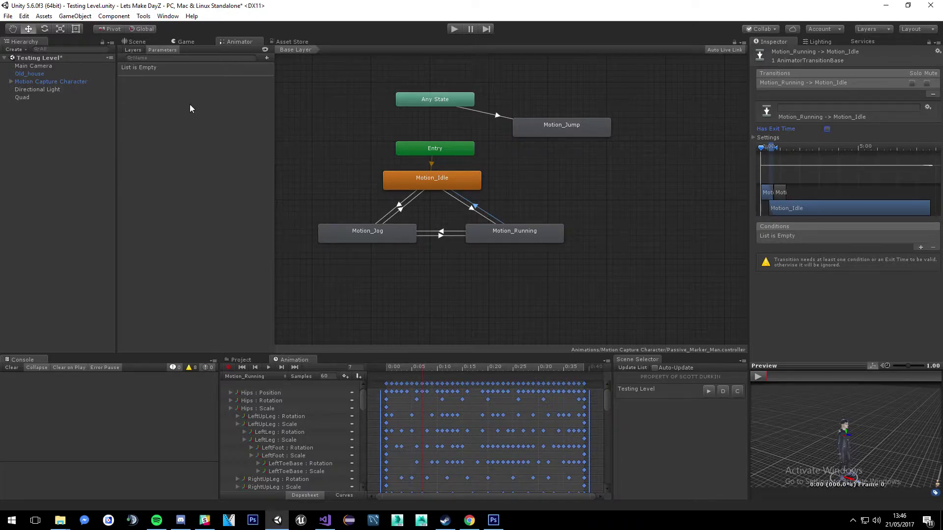
Add bool parameters named Walking and Running.
{"action": "left_click", "coordinate": [266, 58]}
{"action": "left_click", "coordinate": [289, 91]}
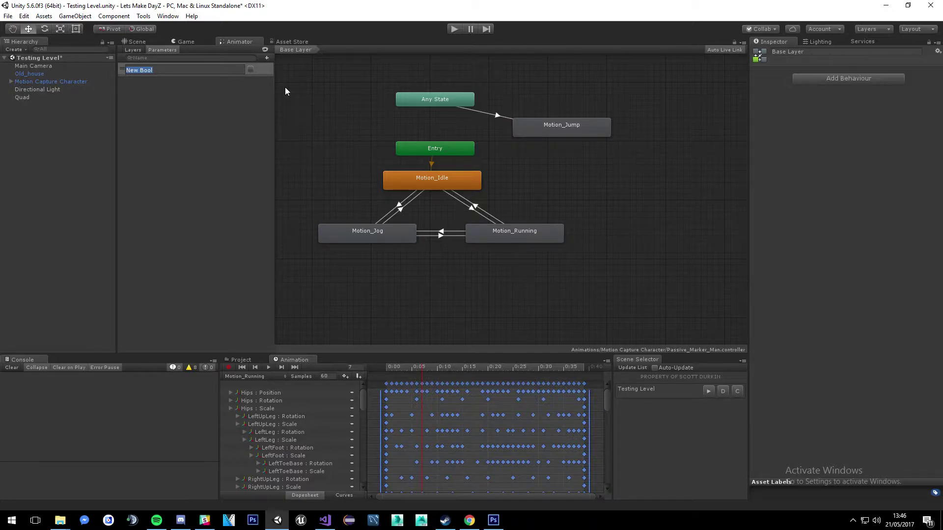
{"action": "type", "text": "Walking"}
{"action": "key", "text": "Return"}
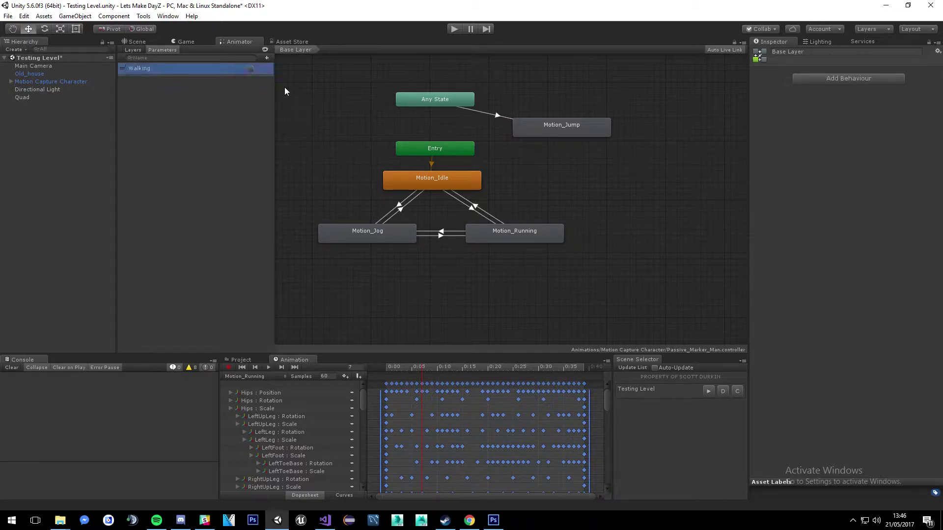
{"action": "left_click", "coordinate": [267, 57]}
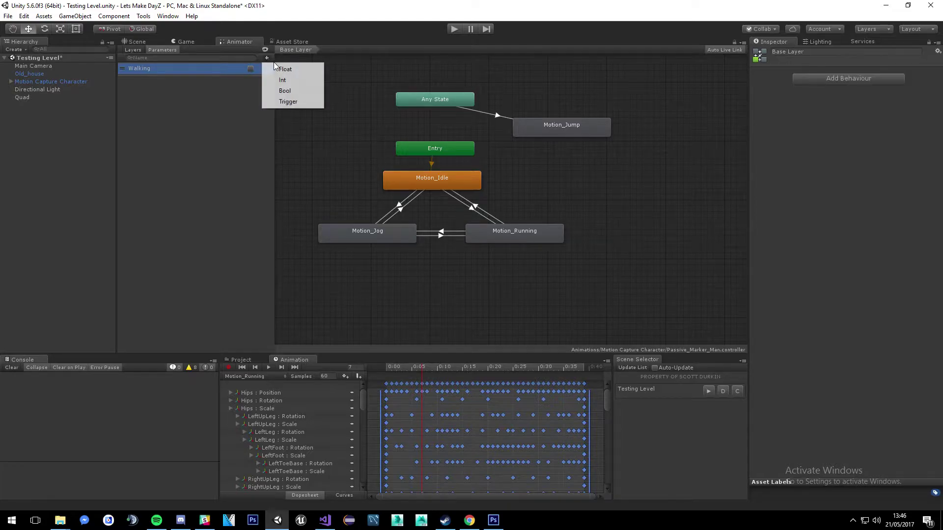
{"action": "left_click", "coordinate": [283, 89]}
{"action": "type", "text": "Running"}
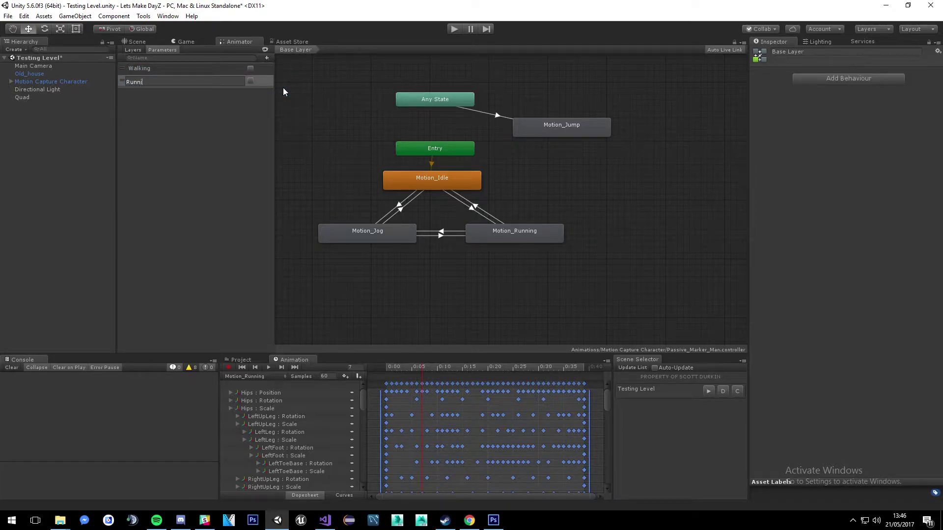
{"action": "key", "text": "Return"}
Add an Idle bool parameter and a Jump trigger parameter.
{"action": "left_click", "coordinate": [267, 57]}
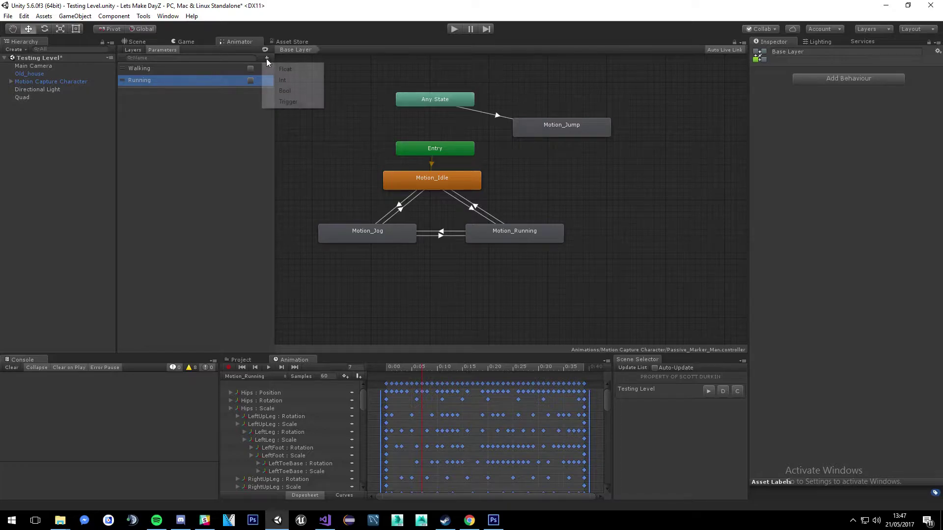
{"action": "left_click", "coordinate": [284, 90]}
{"action": "type", "text": "Idle"}
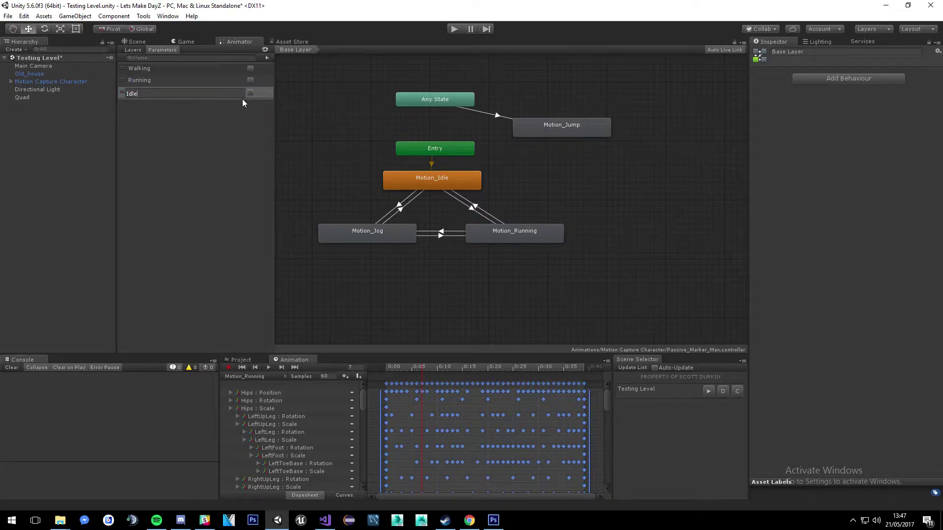
{"action": "key", "text": "Return"}
{"action": "left_click", "coordinate": [267, 57]}
{"action": "left_click", "coordinate": [279, 102]}
{"action": "type", "text": "Jump"}
{"action": "key", "text": "Return"}
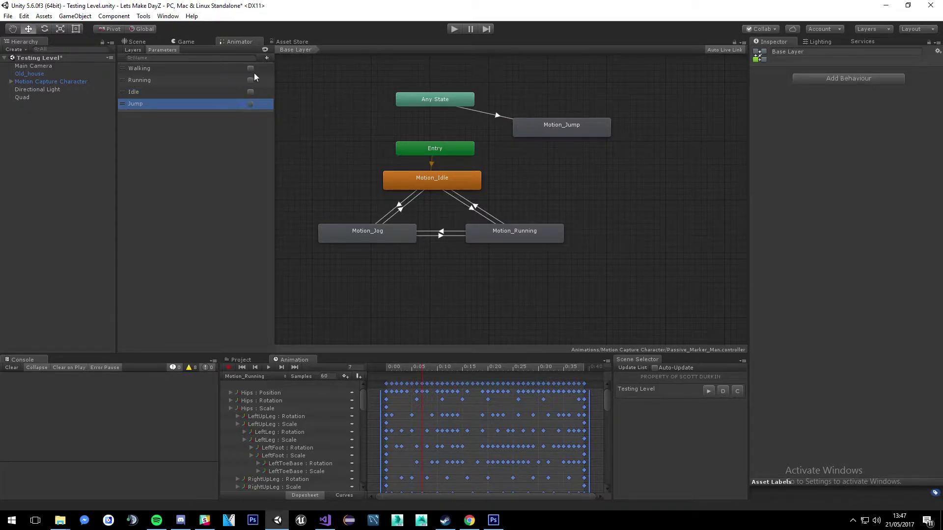
{"action": "left_click", "coordinate": [393, 210]}
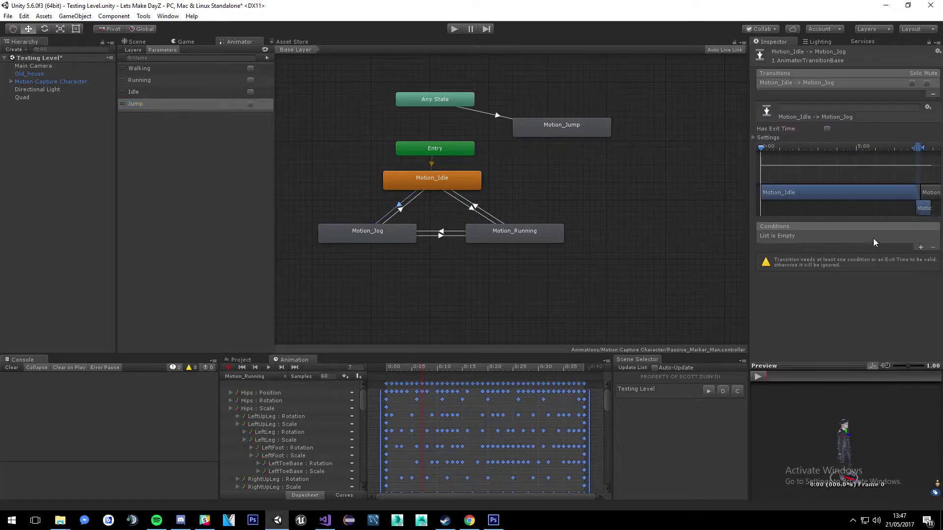